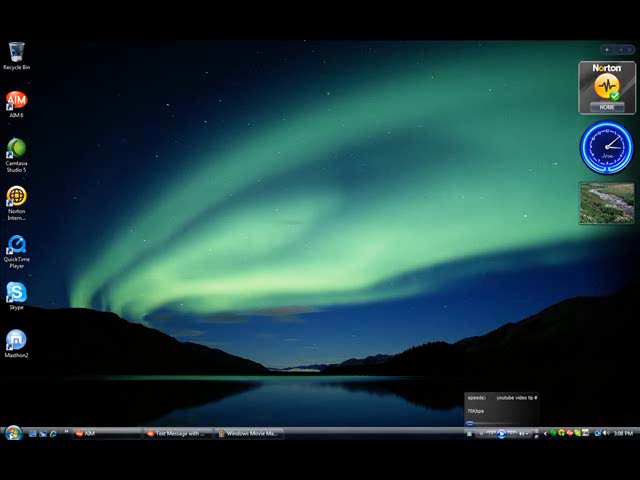
Launch the msconfig System Configuration utility from the Start menu Run prompt.
{"action": "key", "text": "super"}
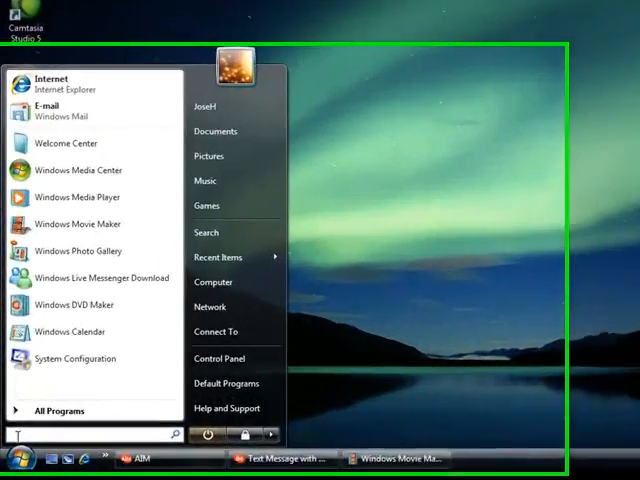
{"action": "type", "text": "r"}
{"action": "key", "text": "Return"}
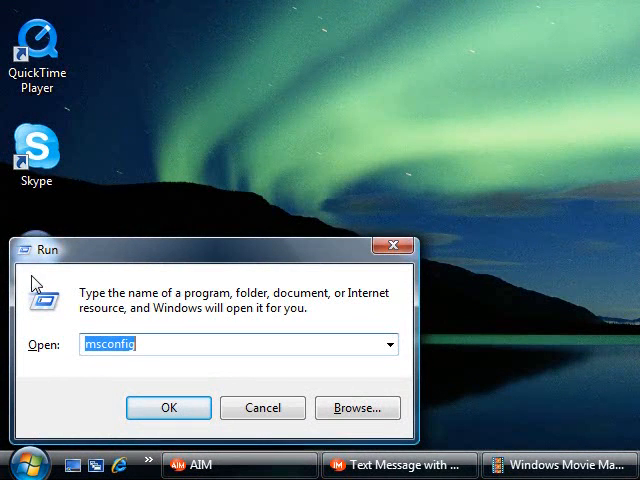
{"action": "left_click", "coordinate": [169, 408]}
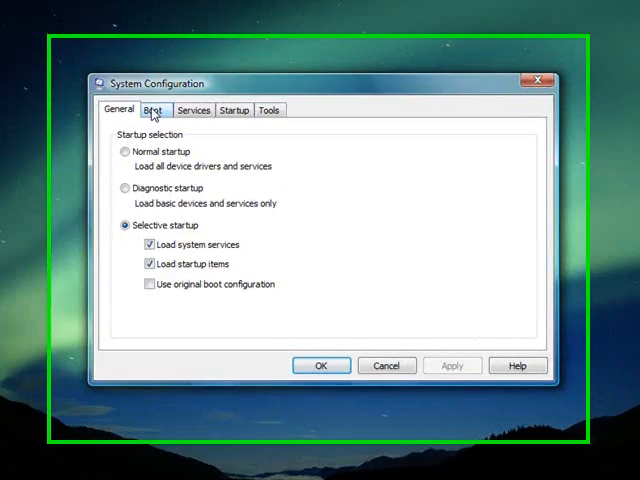
Show the Boot settings and bring up the BOOT Advanced Options dialog.
{"action": "left_click", "coordinate": [153, 110]}
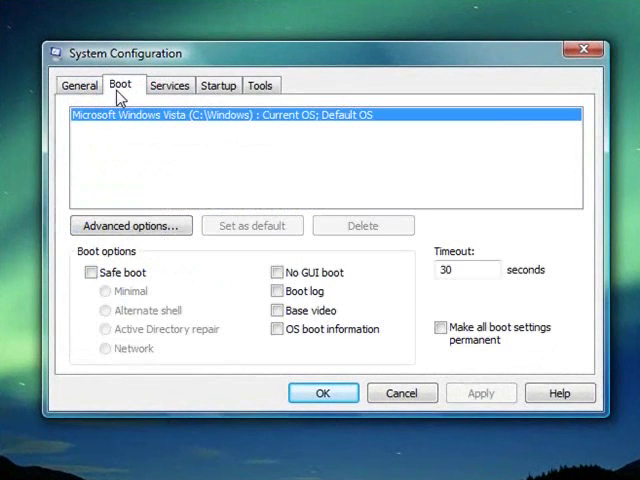
{"action": "left_click", "coordinate": [143, 232]}
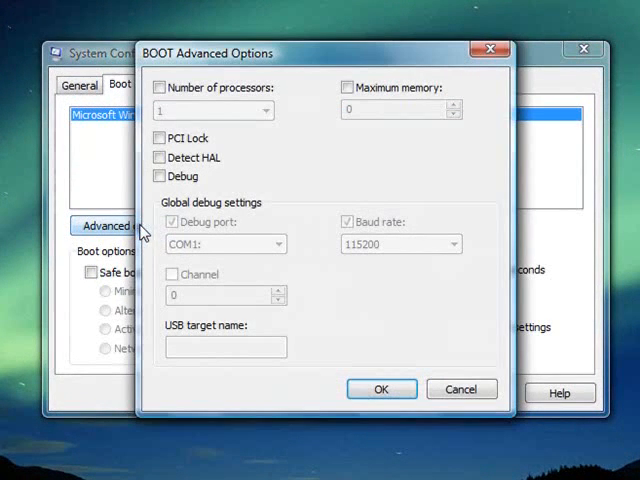
Limit the boot to 2 processors with Detect HAL left off and confirm the advanced options.
{"action": "left_click", "coordinate": [159, 88]}
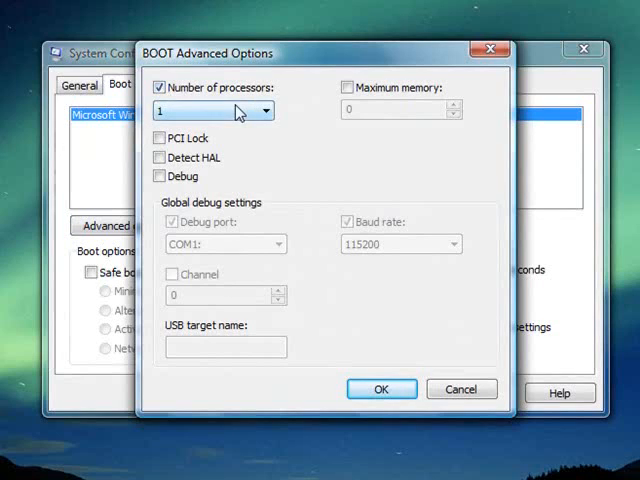
{"action": "left_click", "coordinate": [213, 110]}
{"action": "left_click", "coordinate": [210, 140]}
{"action": "left_click", "coordinate": [159, 157]}
{"action": "left_click", "coordinate": [266, 111]}
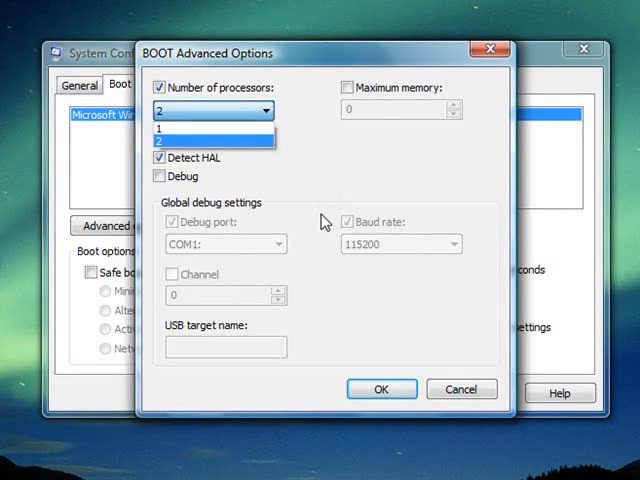
{"action": "left_click", "coordinate": [207, 140]}
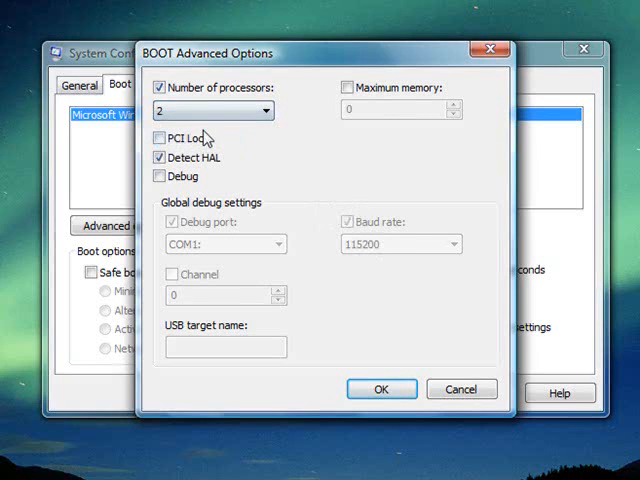
{"action": "left_click", "coordinate": [159, 157]}
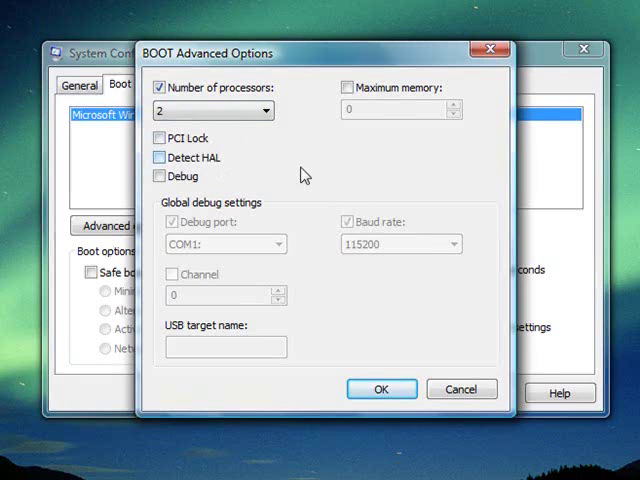
{"action": "left_click", "coordinate": [381, 389]}
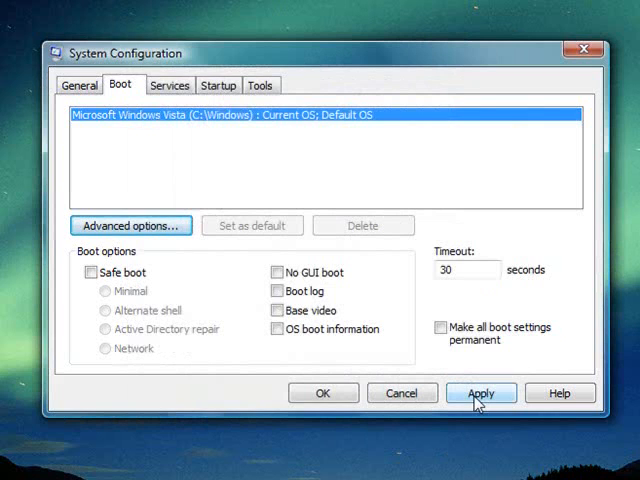
Apply the boot changes and close System Configuration, bringing up the restart prompt.
{"action": "left_click", "coordinate": [480, 398]}
{"action": "left_click", "coordinate": [318, 393]}
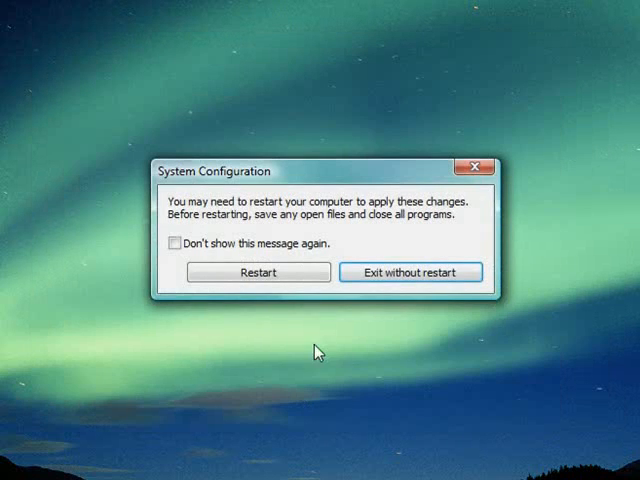